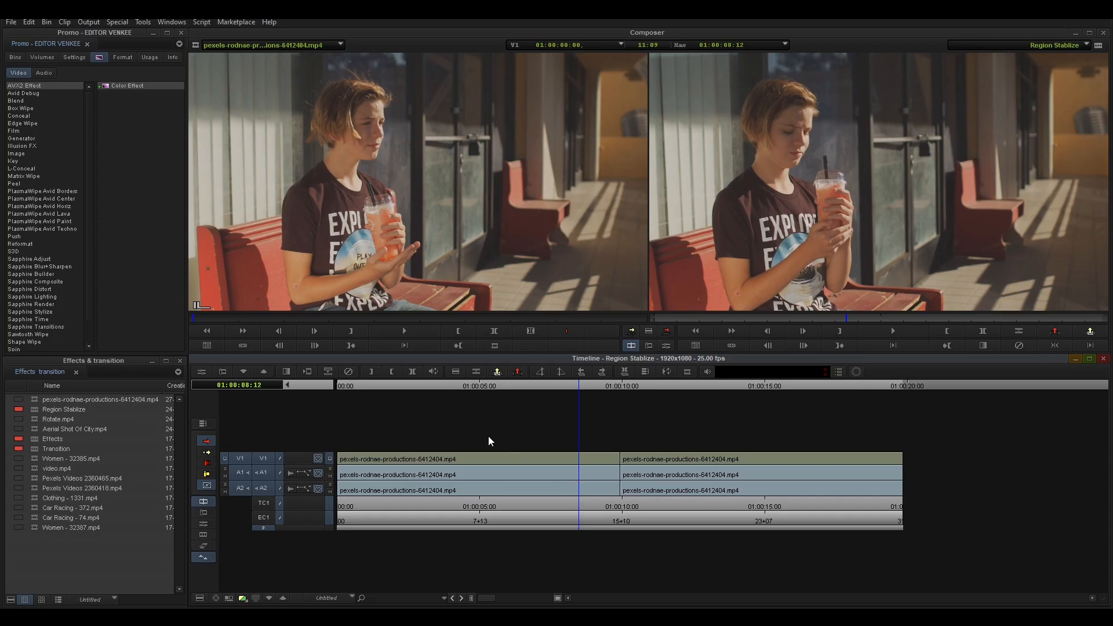
Step: Apply the Region Stabilize effect from the Image category to the first clip on video track V1
left_click_drag(439, 393, 317, 439)
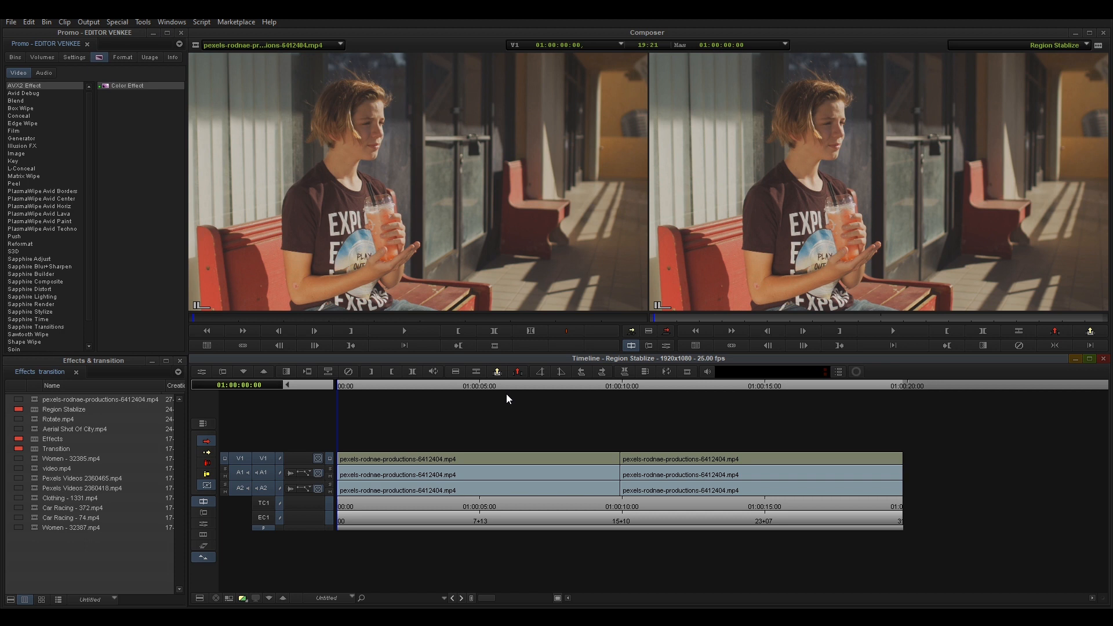
left_click_drag(335, 400, 327, 434)
left_click_drag(353, 393, 325, 436)
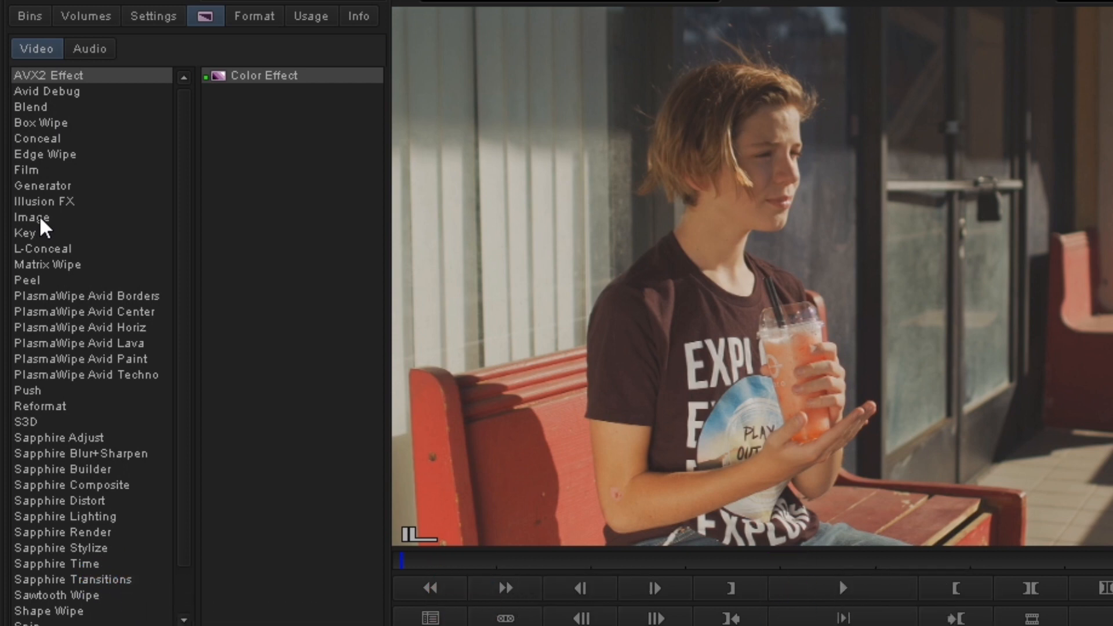
left_click(40, 217)
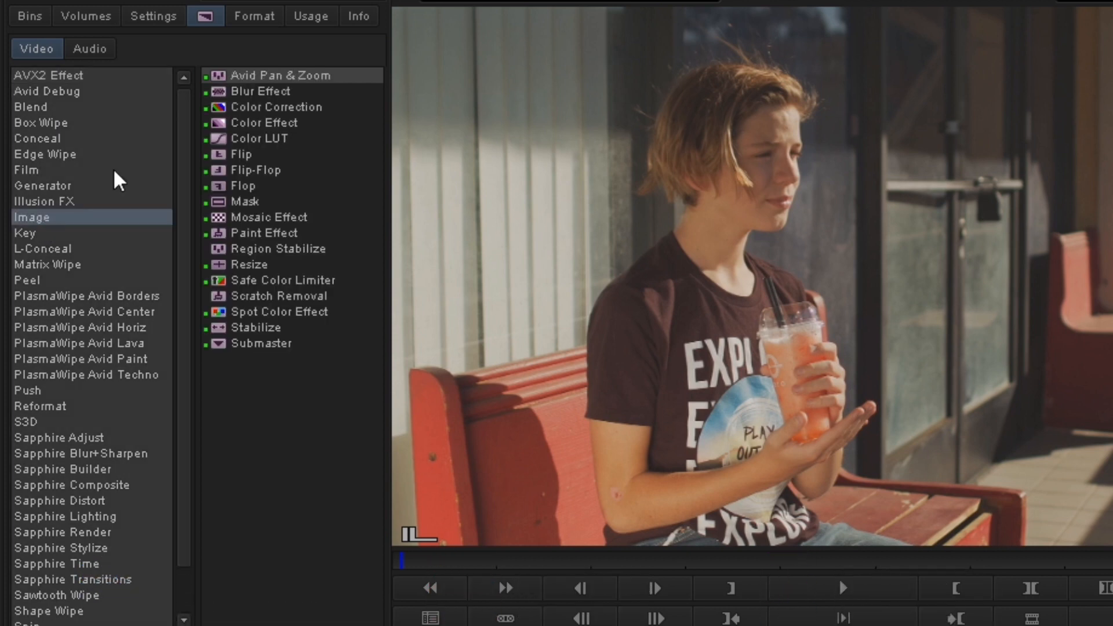
left_click(255, 253)
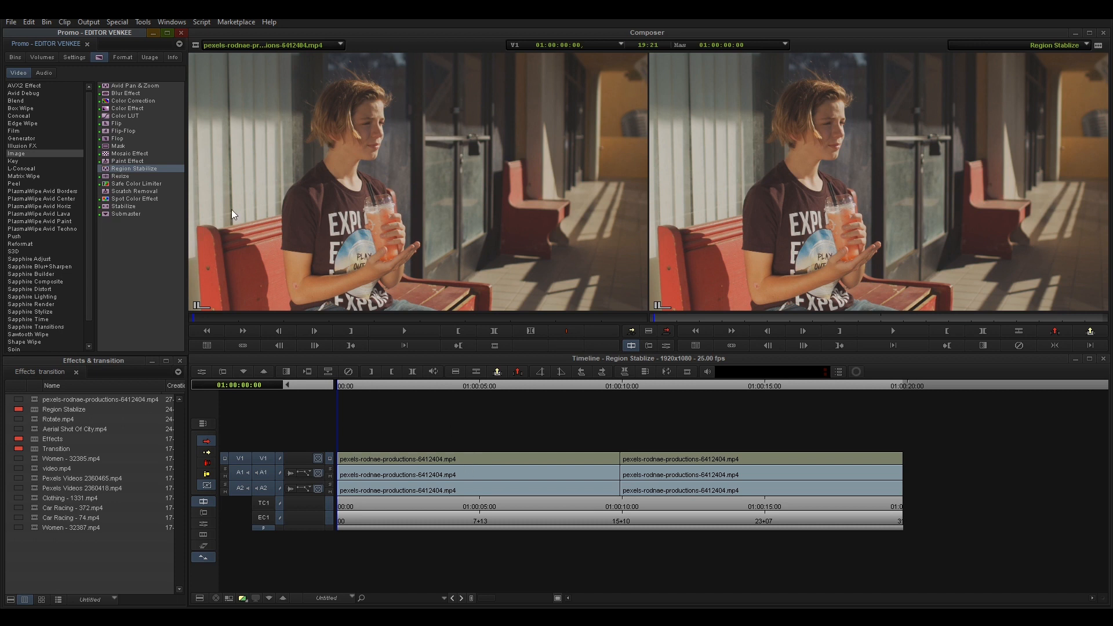
left_click(473, 385)
left_click_drag(103, 169, 461, 461)
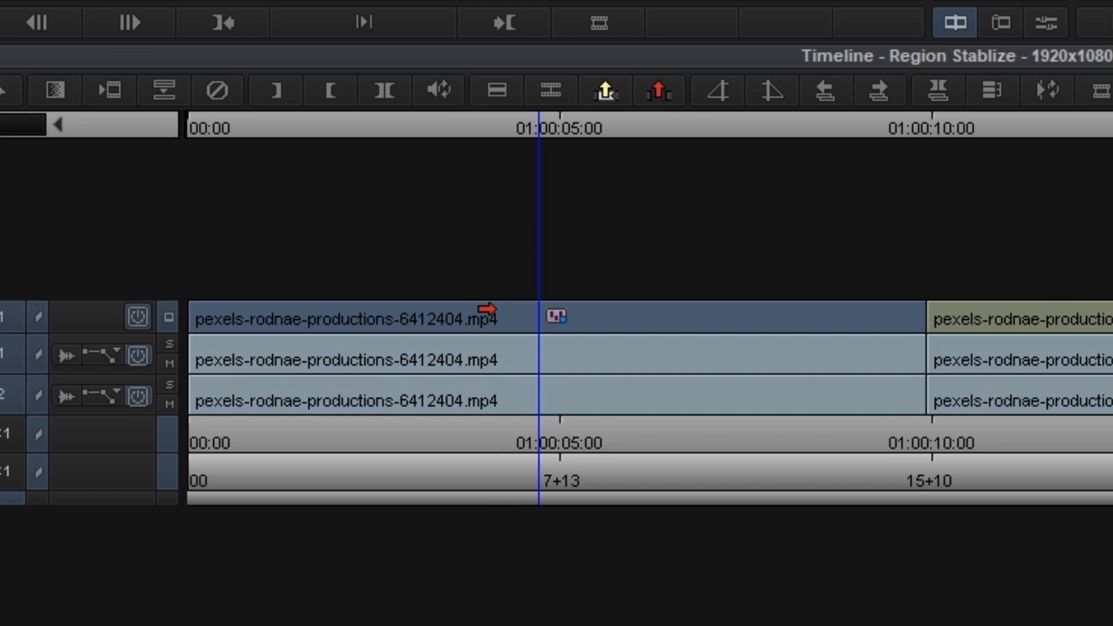
Step: Open the first clip's Region Stabilize settings and choose the Translational model
left_click(112, 97)
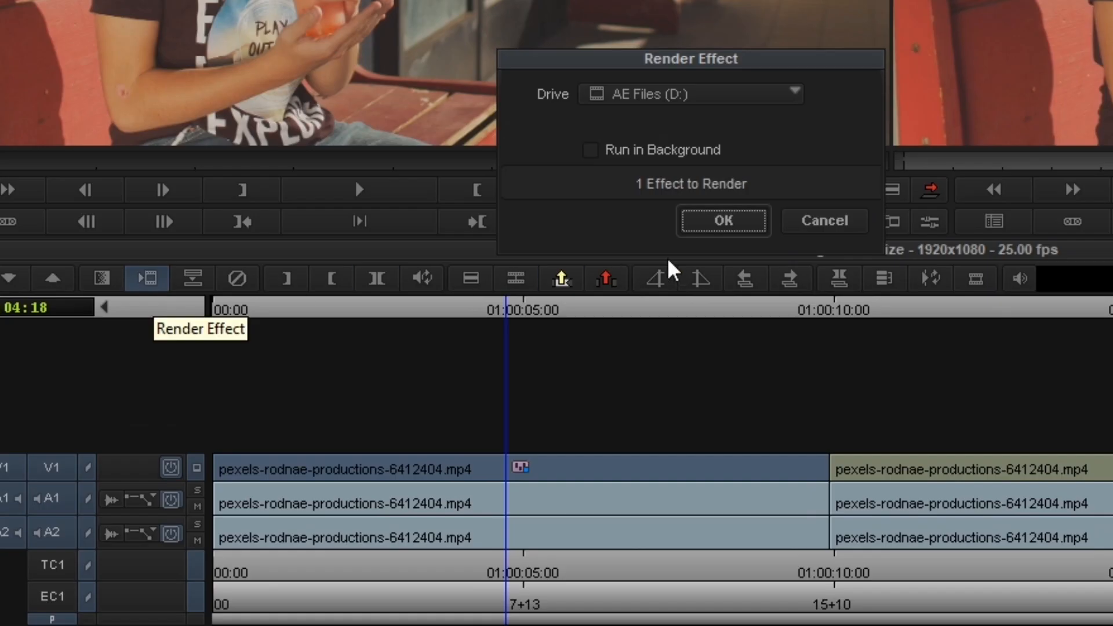
left_click(844, 227)
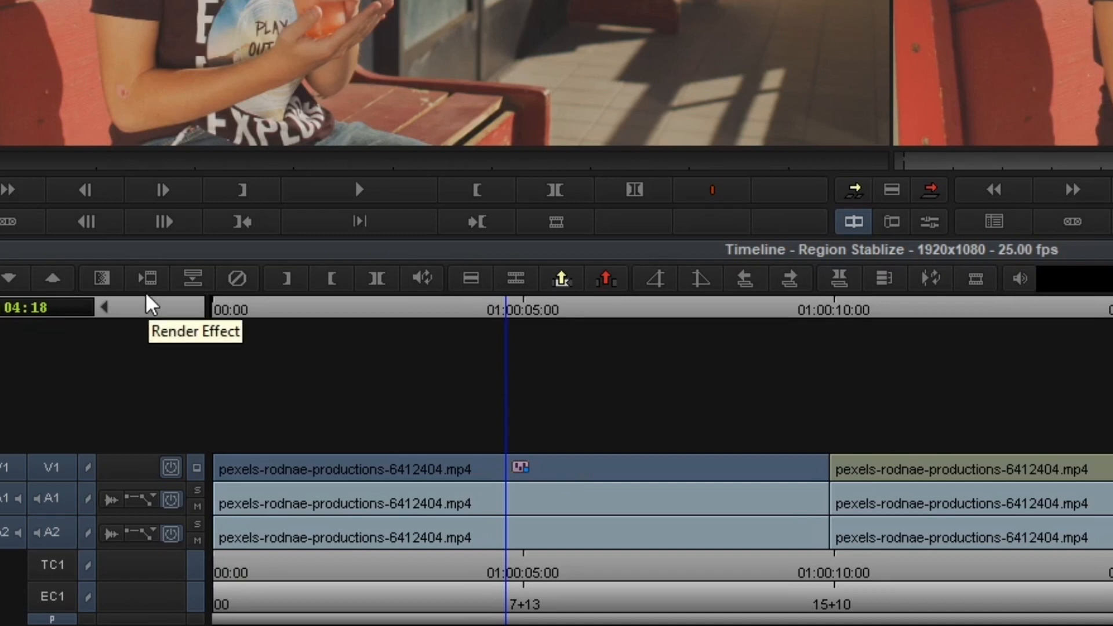
left_click(202, 372)
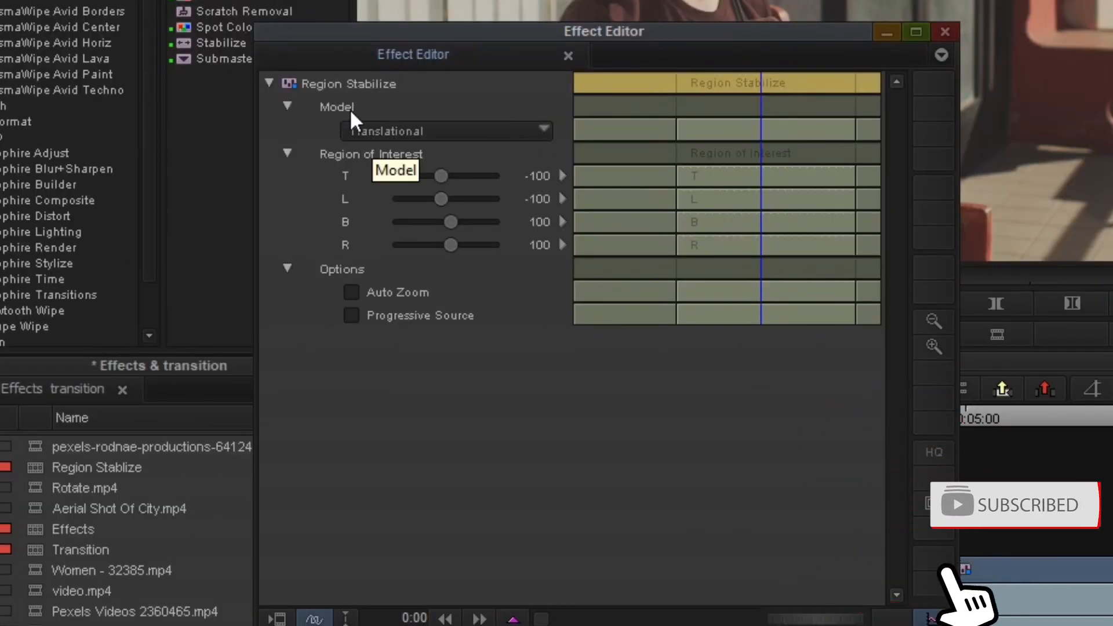
left_click(374, 130)
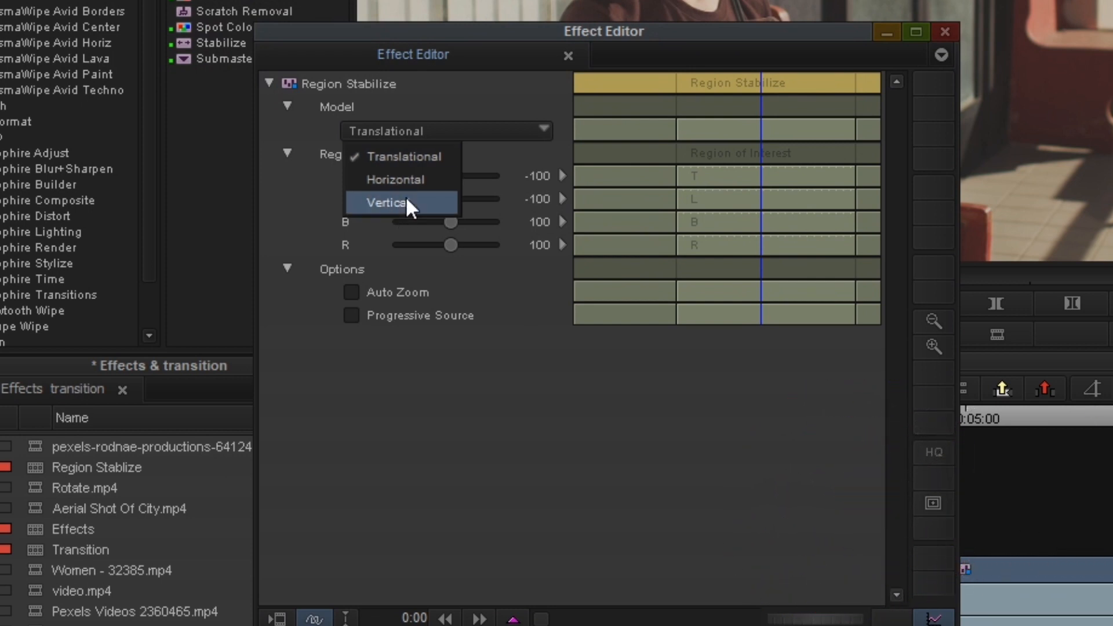
left_click(406, 156)
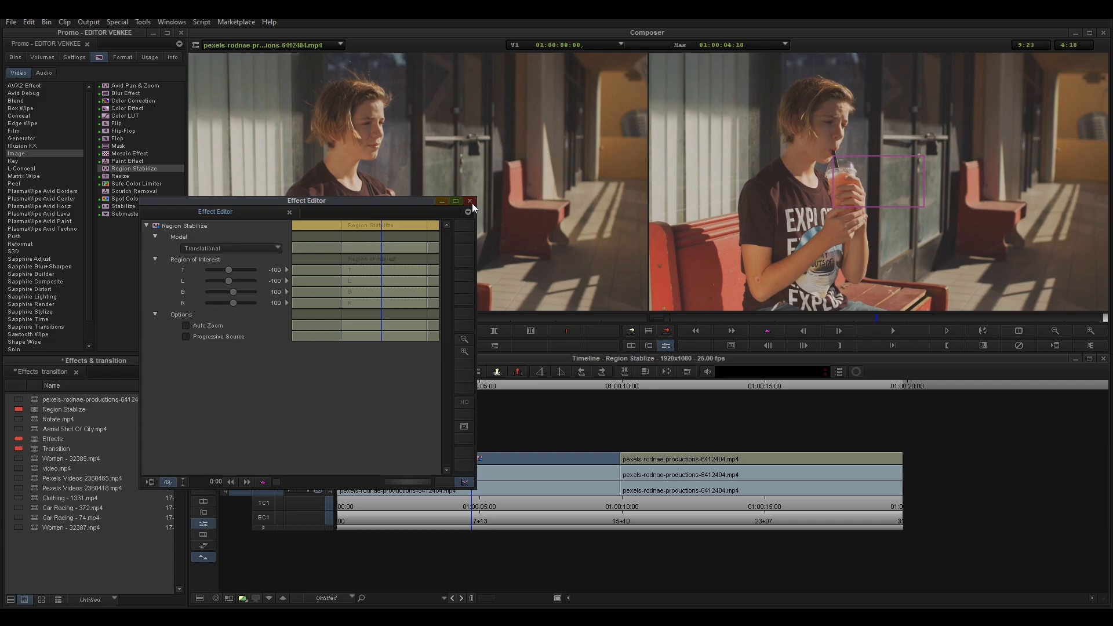
Step: Close the effect settings and render the first clip's Region Stabilize effect to the AE Files (D:) drive
left_click(470, 202)
left_click(308, 372)
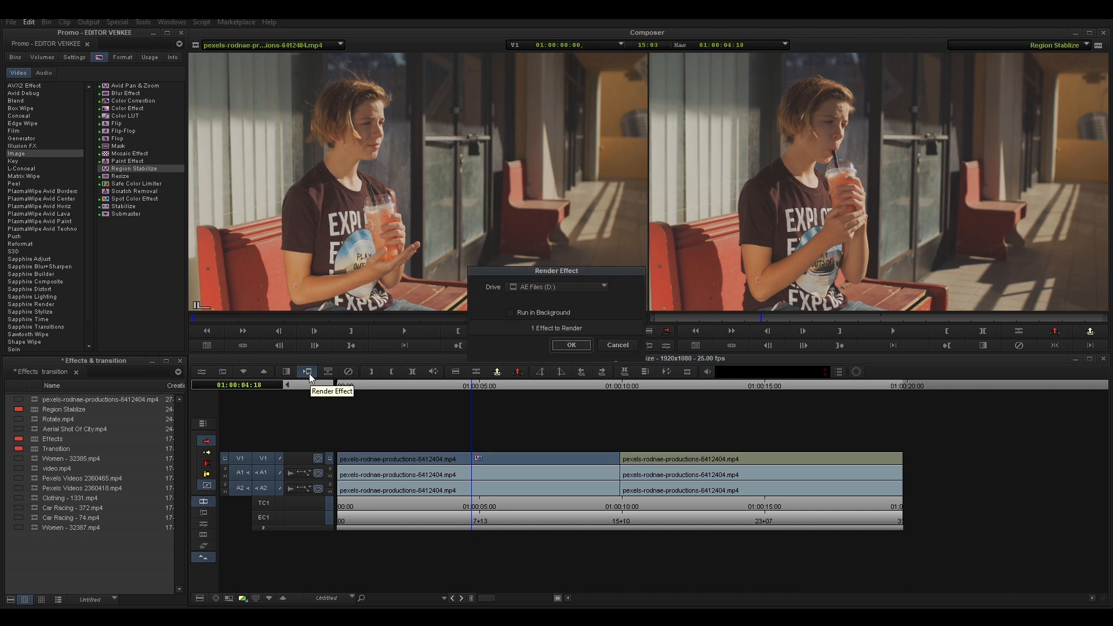
left_click(568, 344)
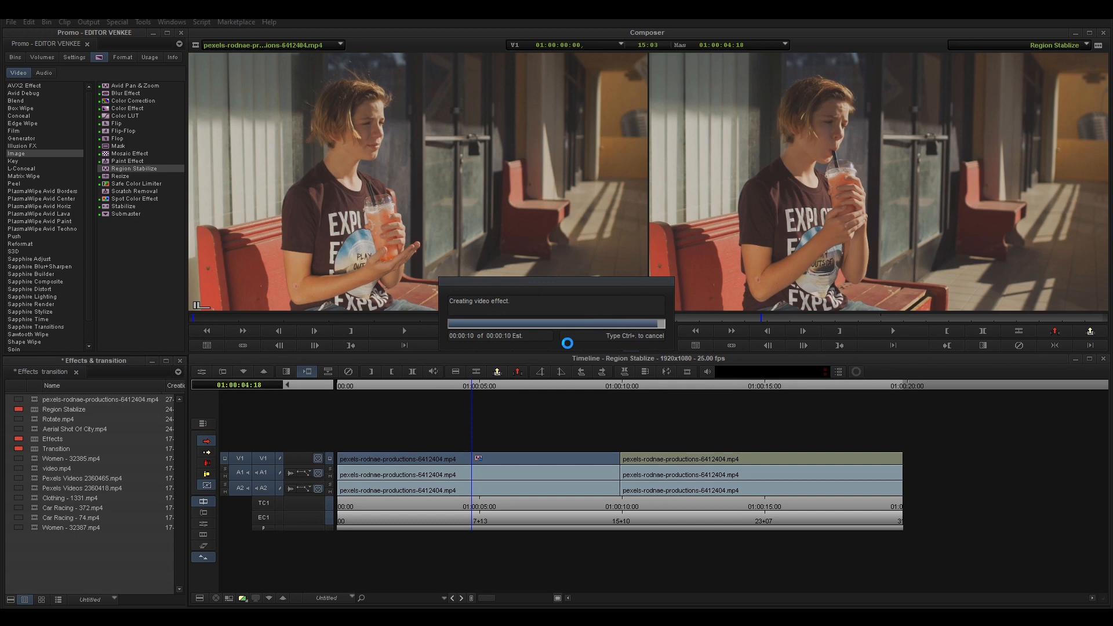
Step: Play the sequence from the start to review the stabilized first clip
left_click_drag(353, 385, 322, 395)
key("space")
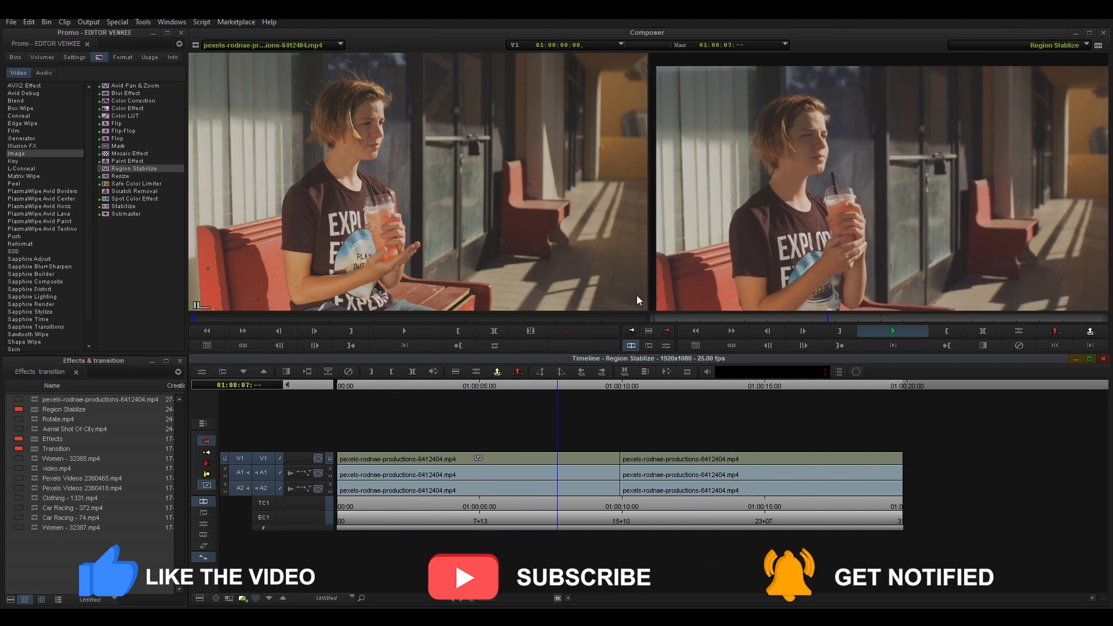
key("space")
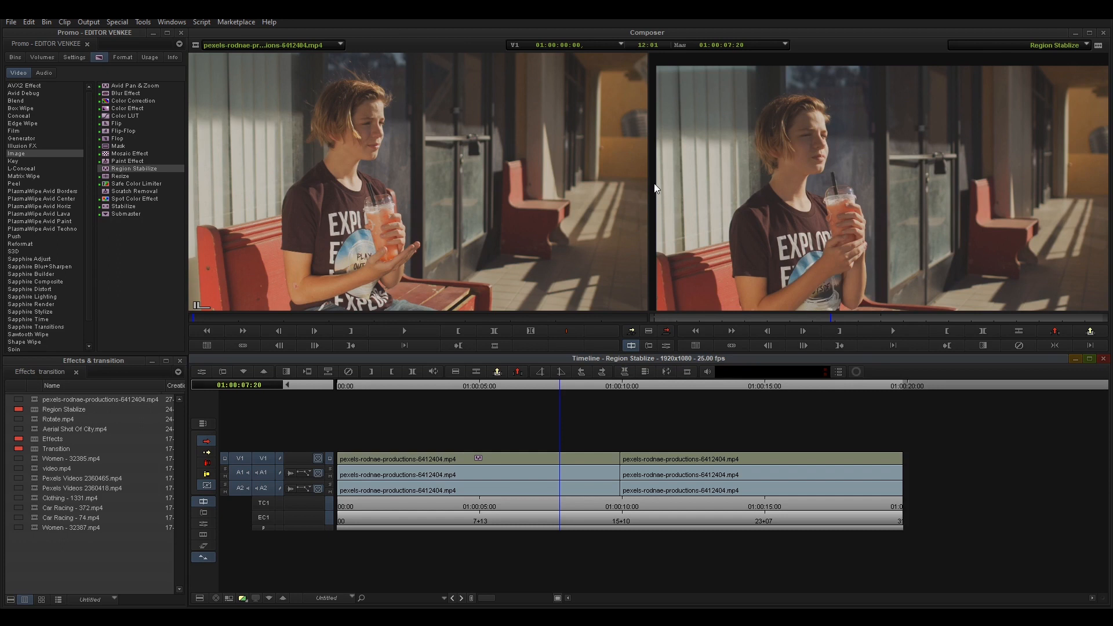
Step: Remove the Region Stabilize effect from the first clip and apply a fresh one in its place
left_click_drag(562, 384, 481, 408)
left_click(206, 374)
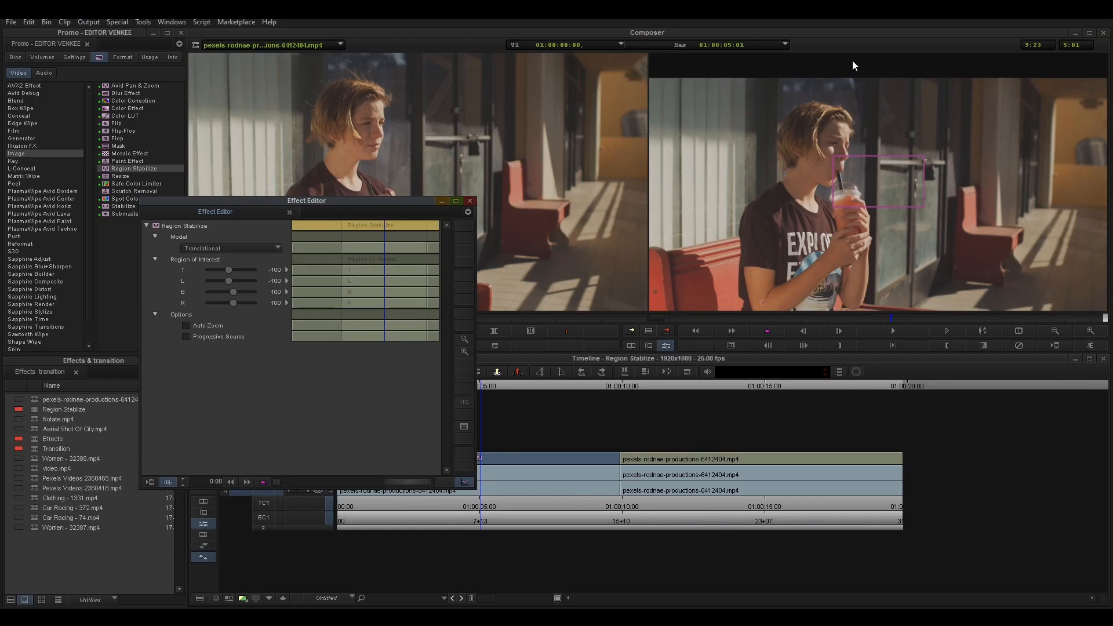
left_click(471, 203)
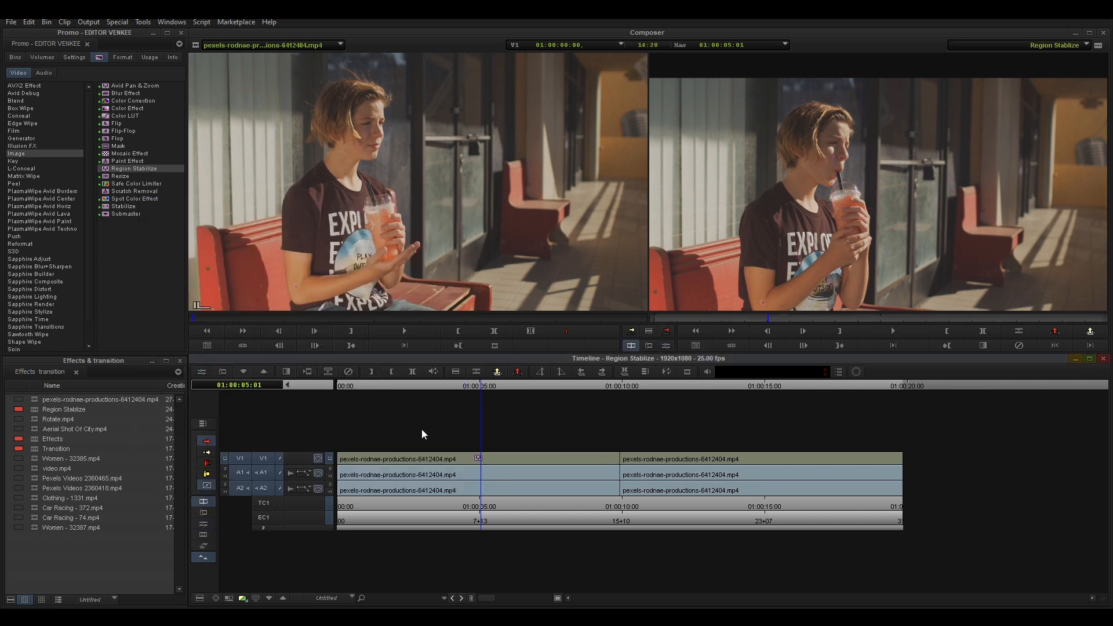
left_click(349, 373)
left_click_drag(106, 172, 509, 459)
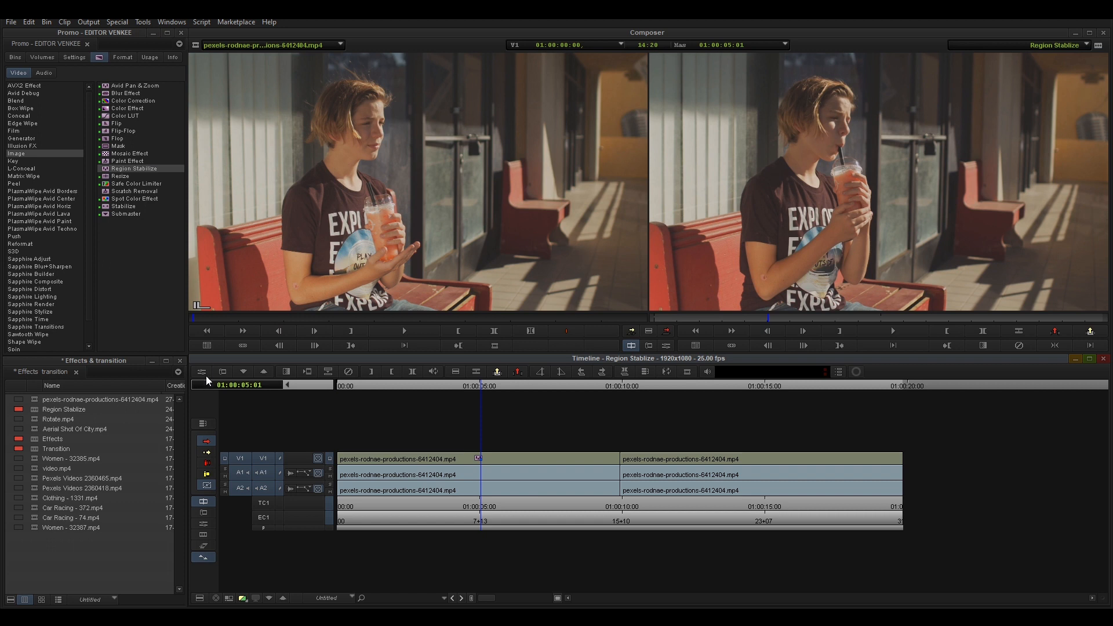
Step: Enable Auto Zoom and Progressive Source for the first clip's Region Stabilize effect and render it to the AE Files (D:) drive
left_click(204, 374)
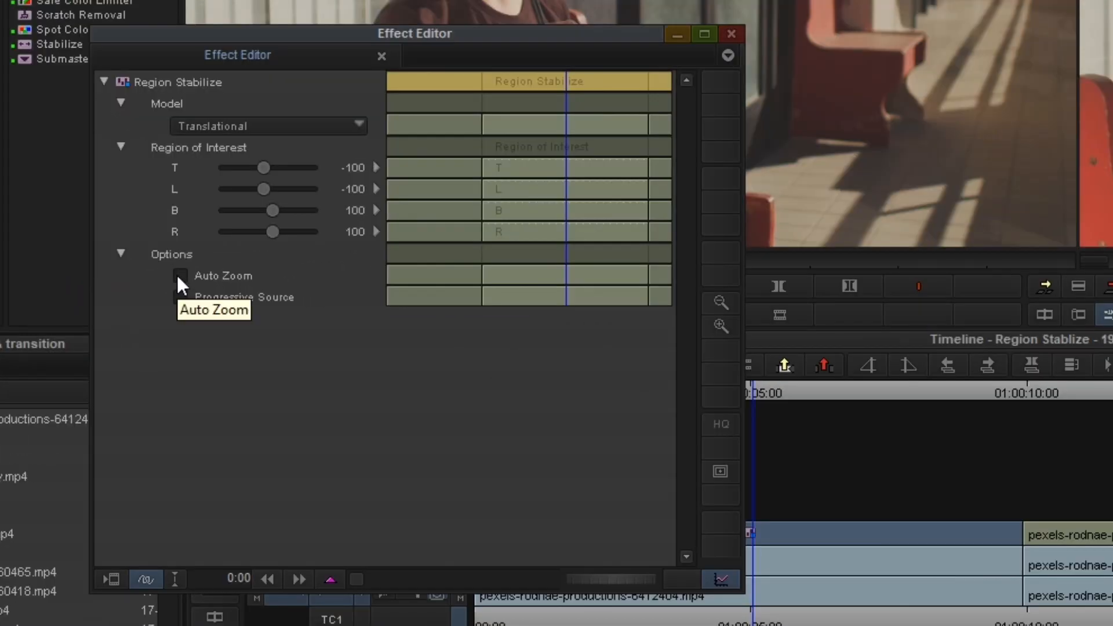
left_click(177, 276)
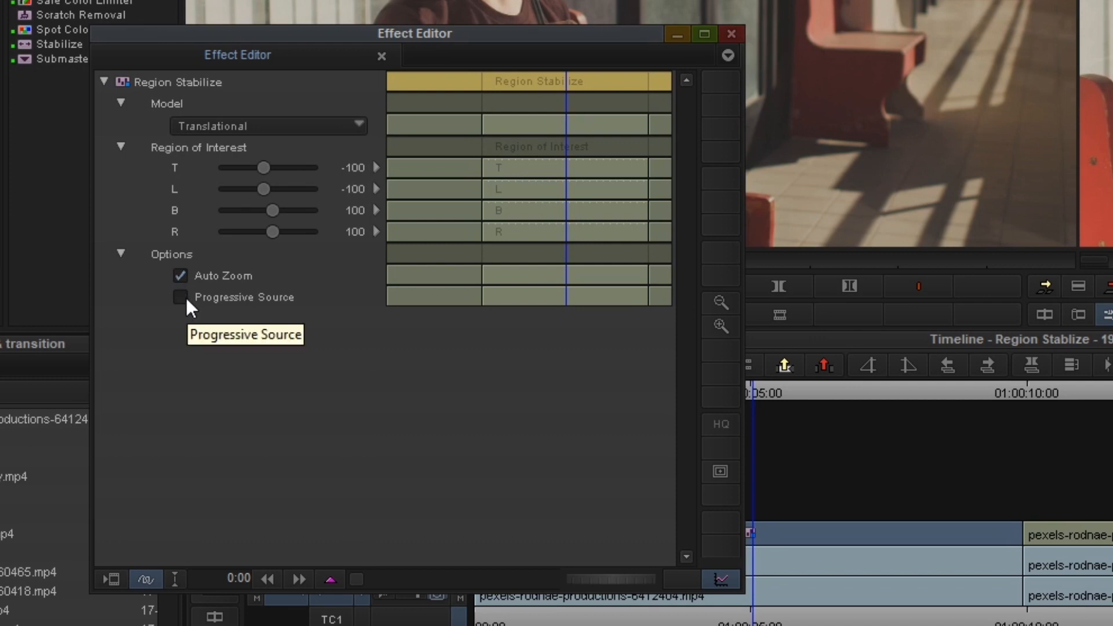
left_click(186, 297)
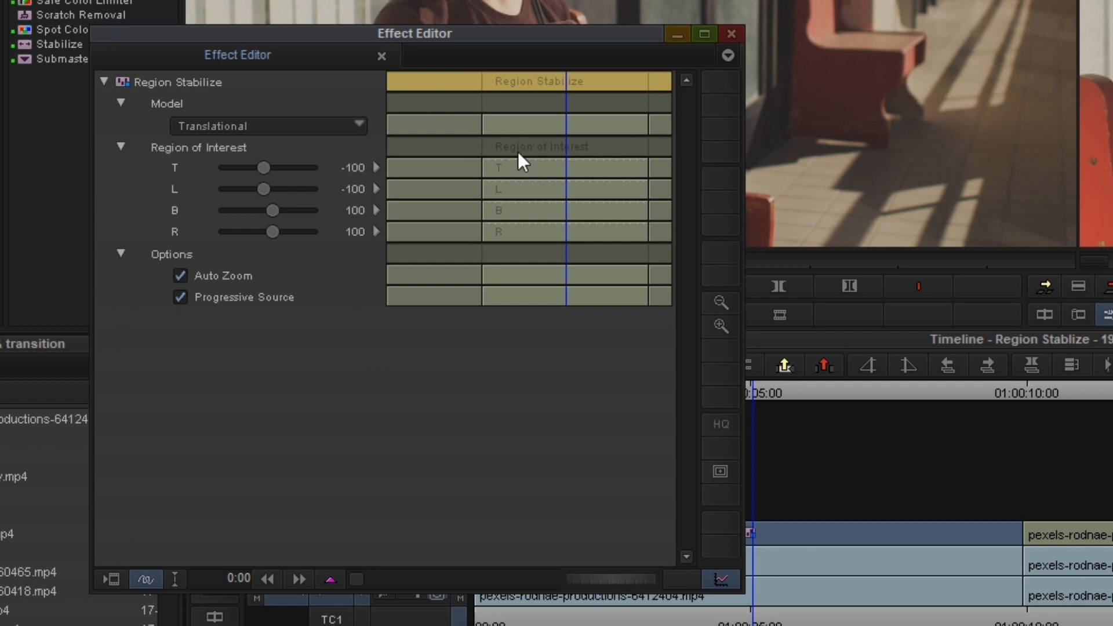
left_click(730, 39)
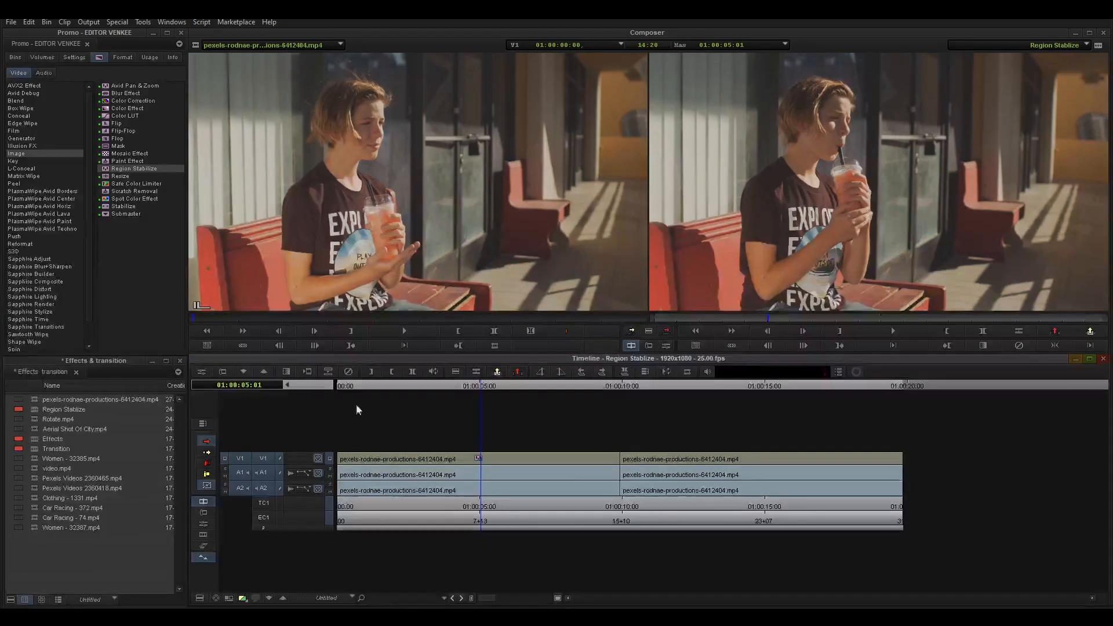
left_click(309, 372)
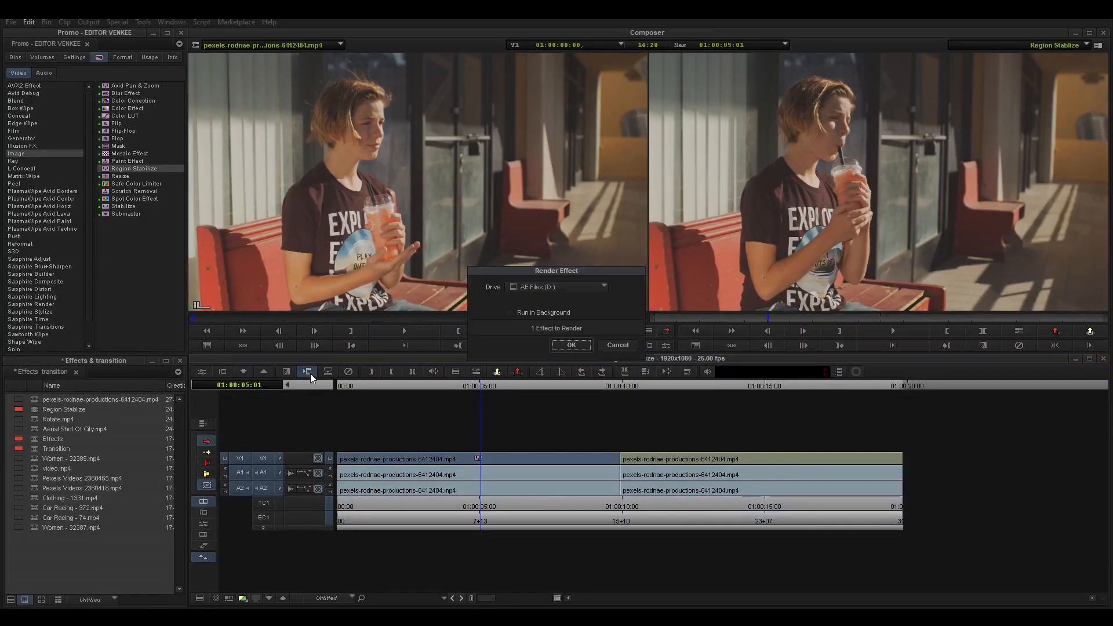
left_click(572, 342)
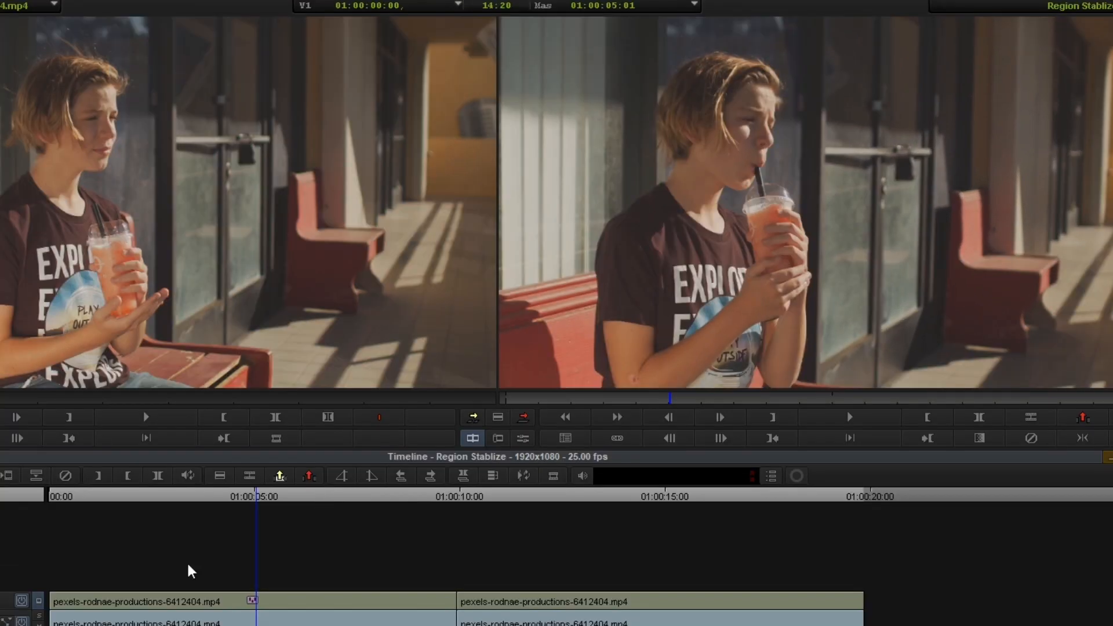
Step: Compare frames of the stabilized first clip with frames of the untreated second clip at several timeline positions
left_click(624, 496)
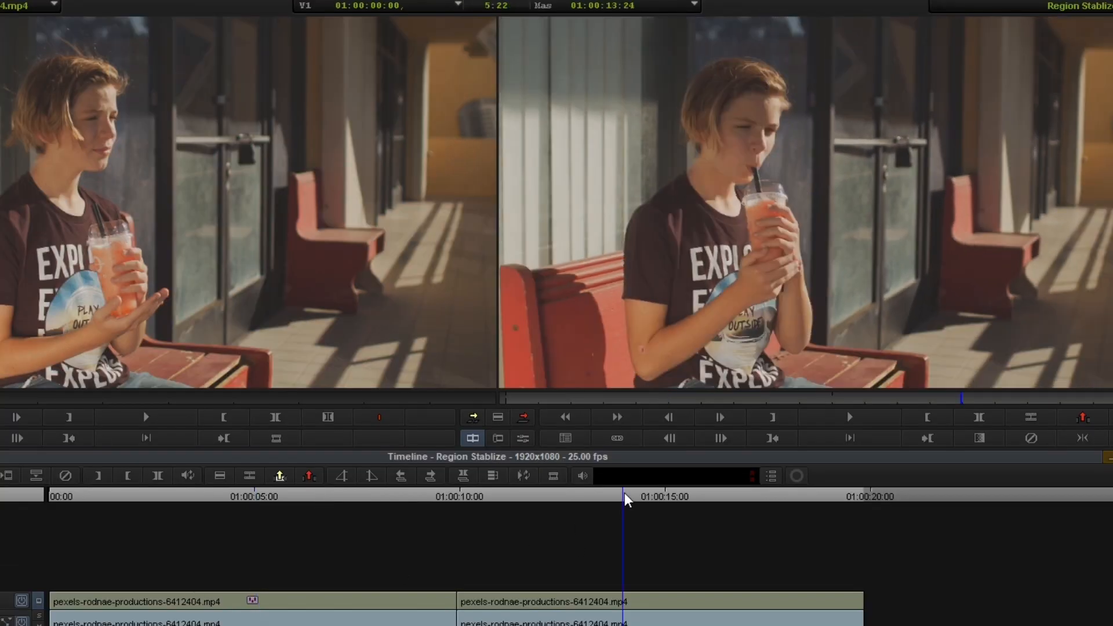
left_click(247, 496)
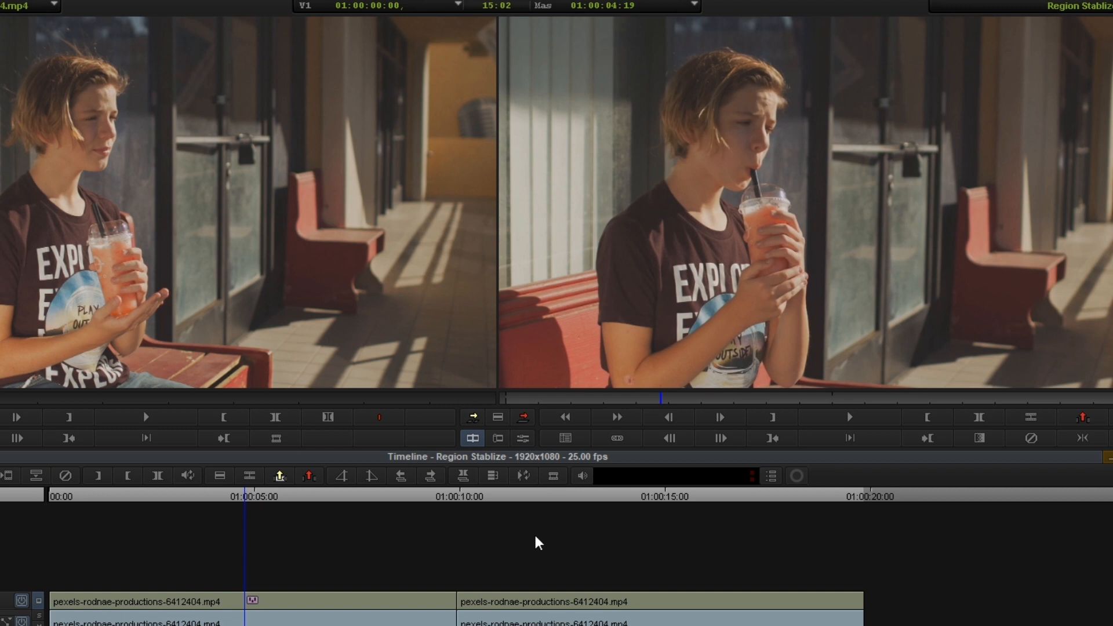
left_click(659, 497)
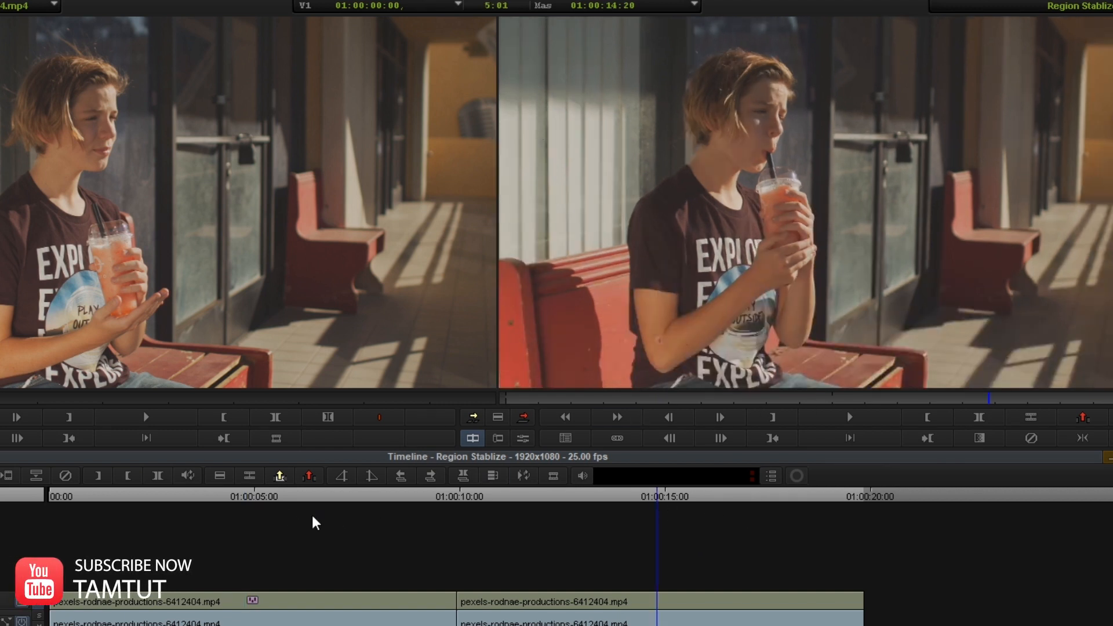
left_click(245, 497)
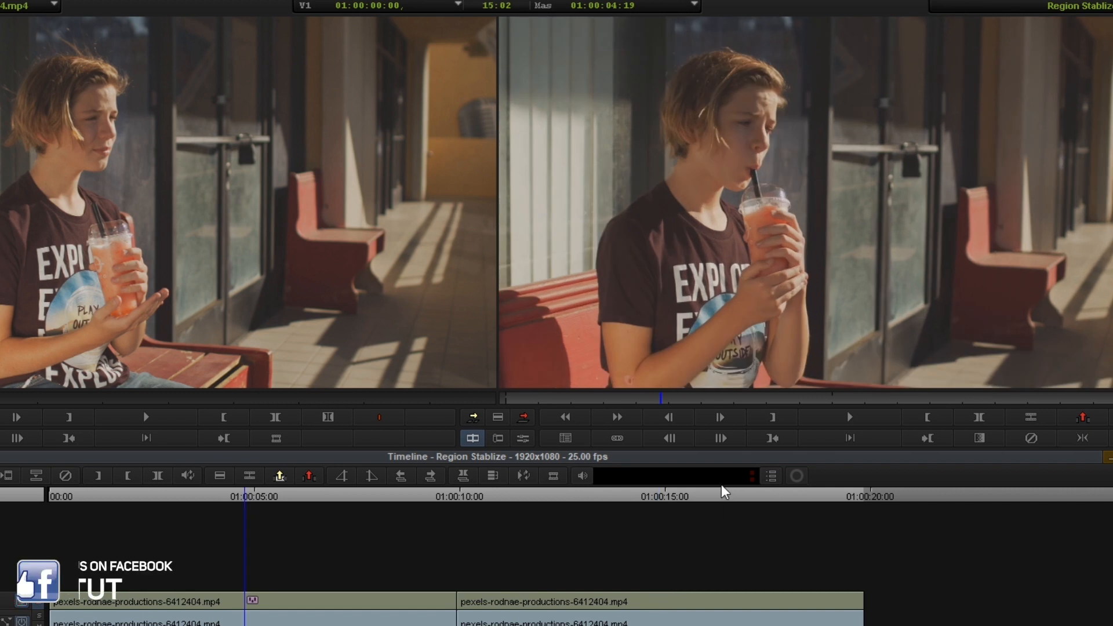
left_click(709, 497)
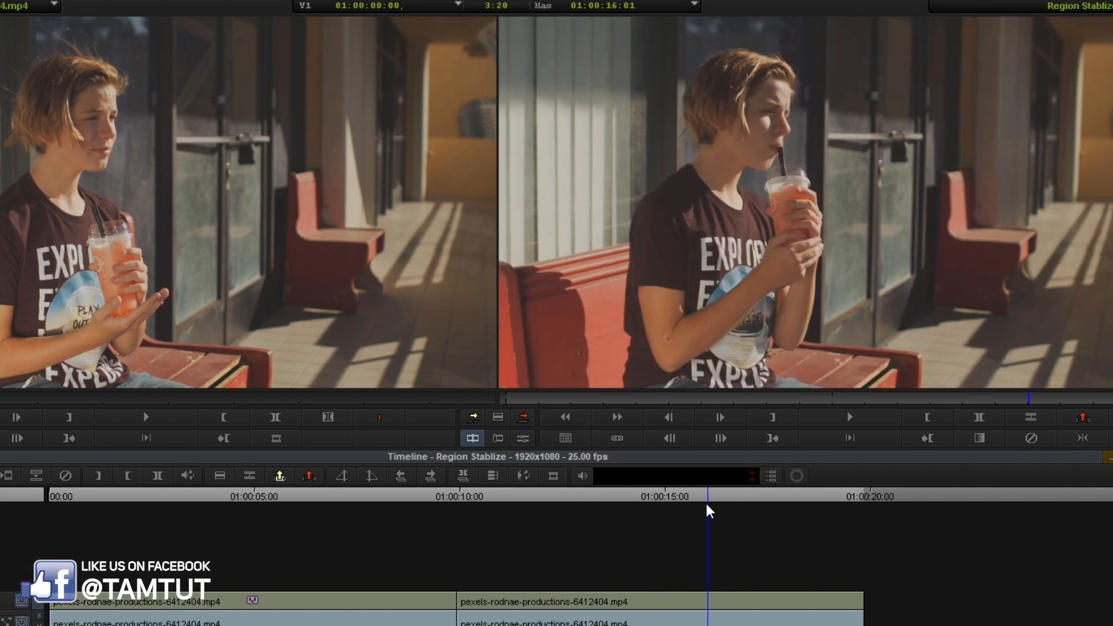
left_click(293, 497)
left_click(638, 496)
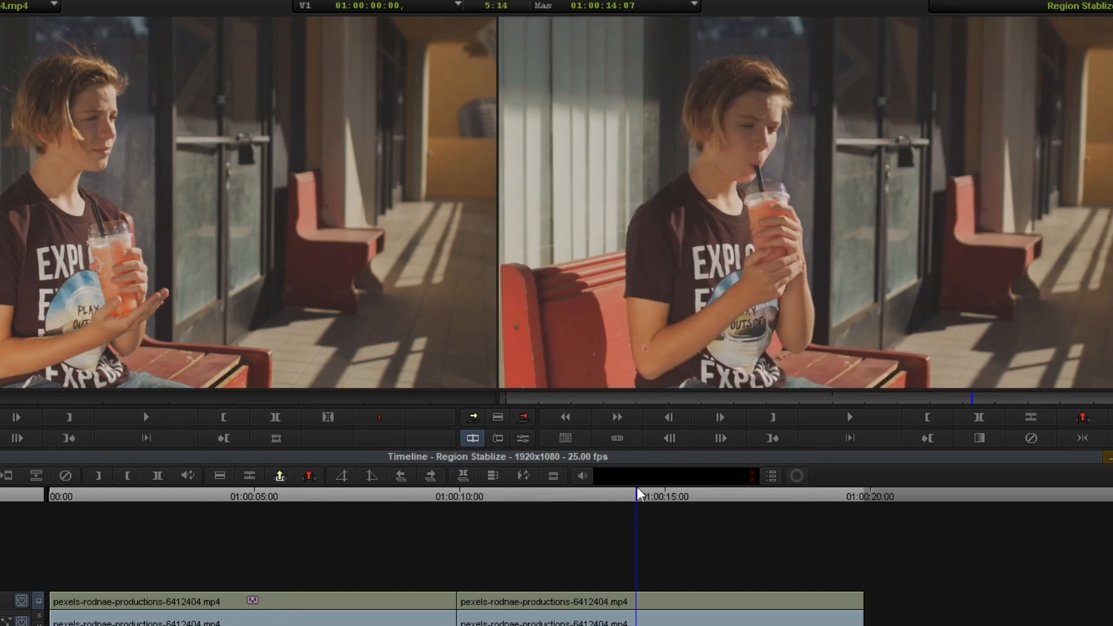
left_click(253, 497)
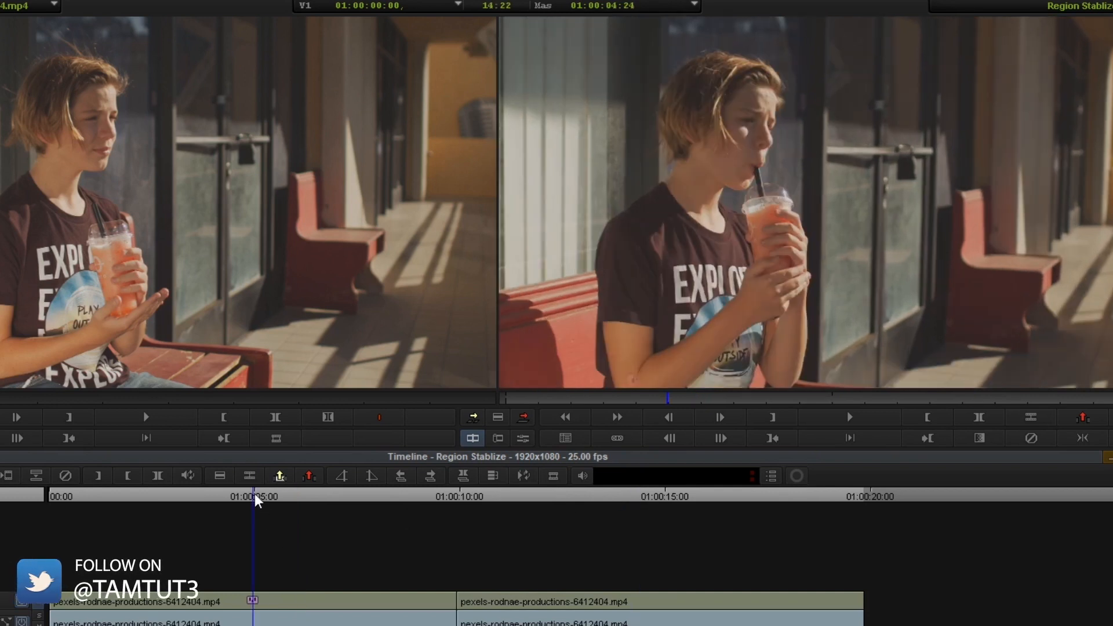
Step: Play a stretch of the stabilized first clip and a stretch of the original second clip to compare their motion
left_click_drag(251, 499, 224, 501)
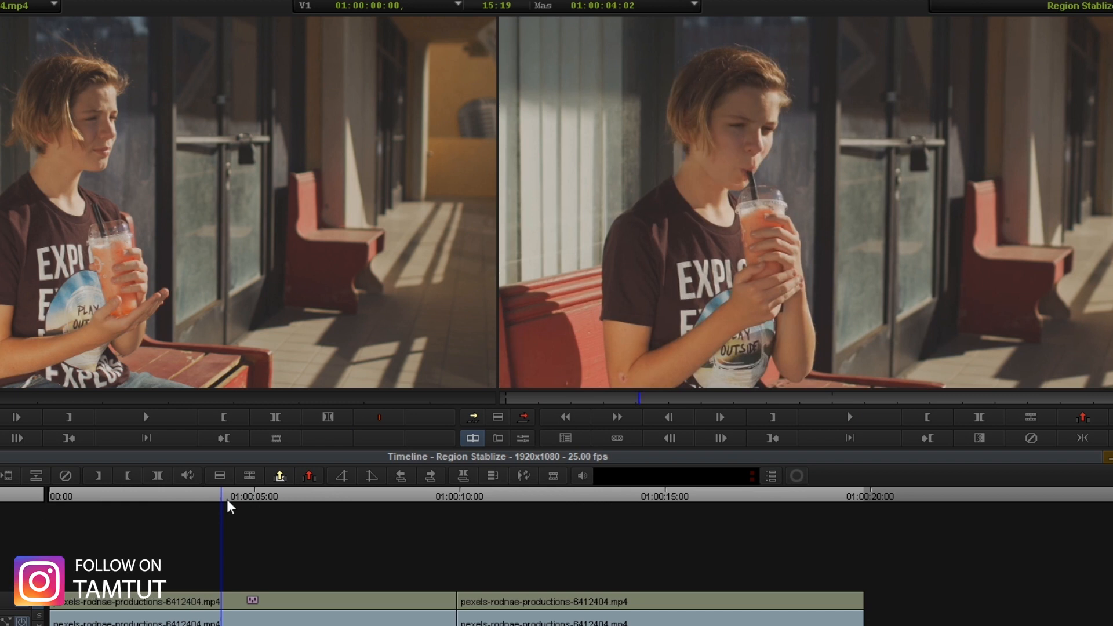
left_click(243, 510)
key("space")
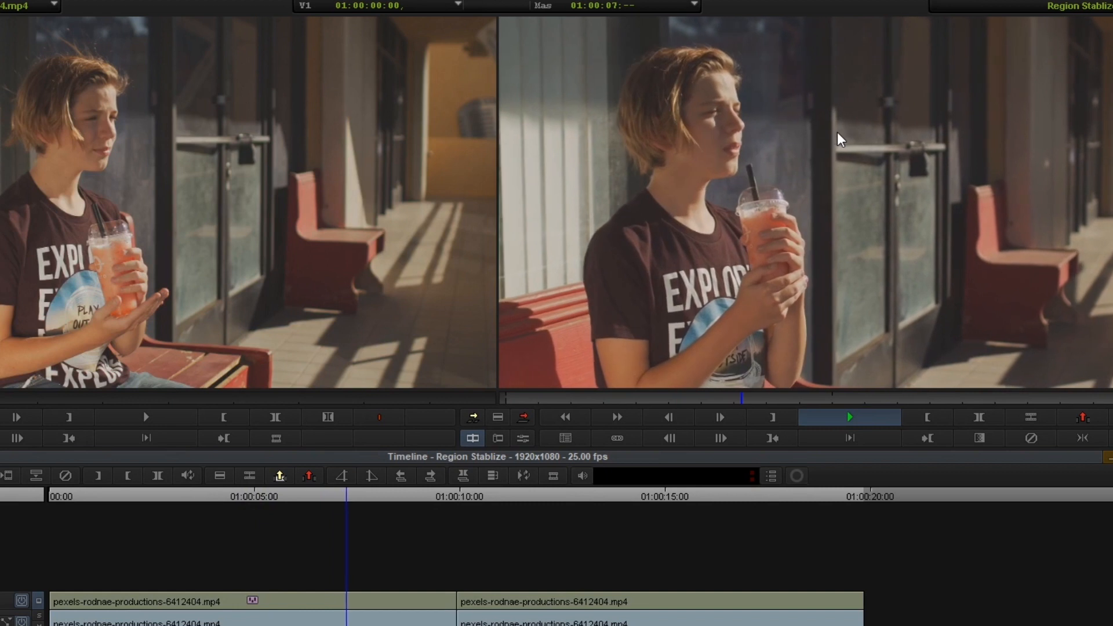
key("space")
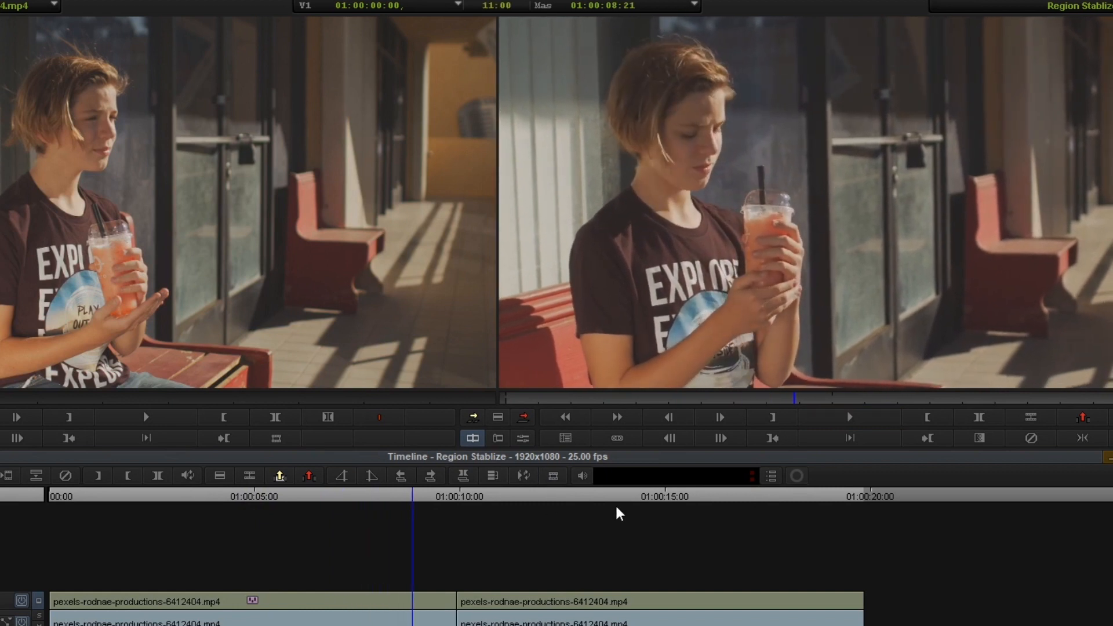
left_click(619, 513)
key("space")
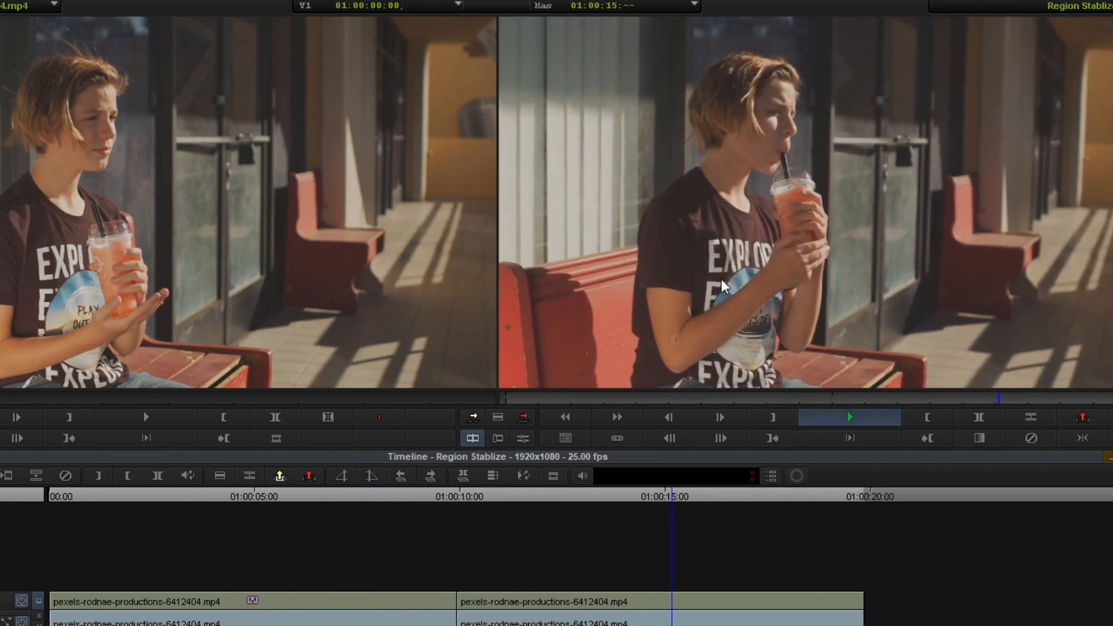
key("space")
left_click(273, 497)
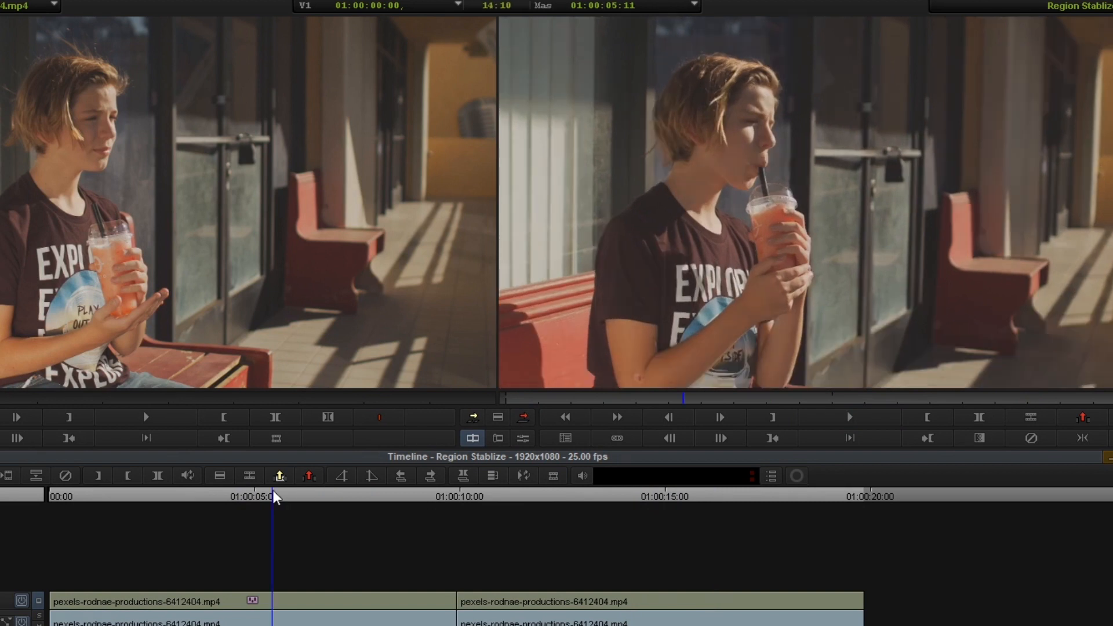
Step: Review the stabilization again by moving between the first clip and the untreated second clip and playing part of the second clip
key("space")
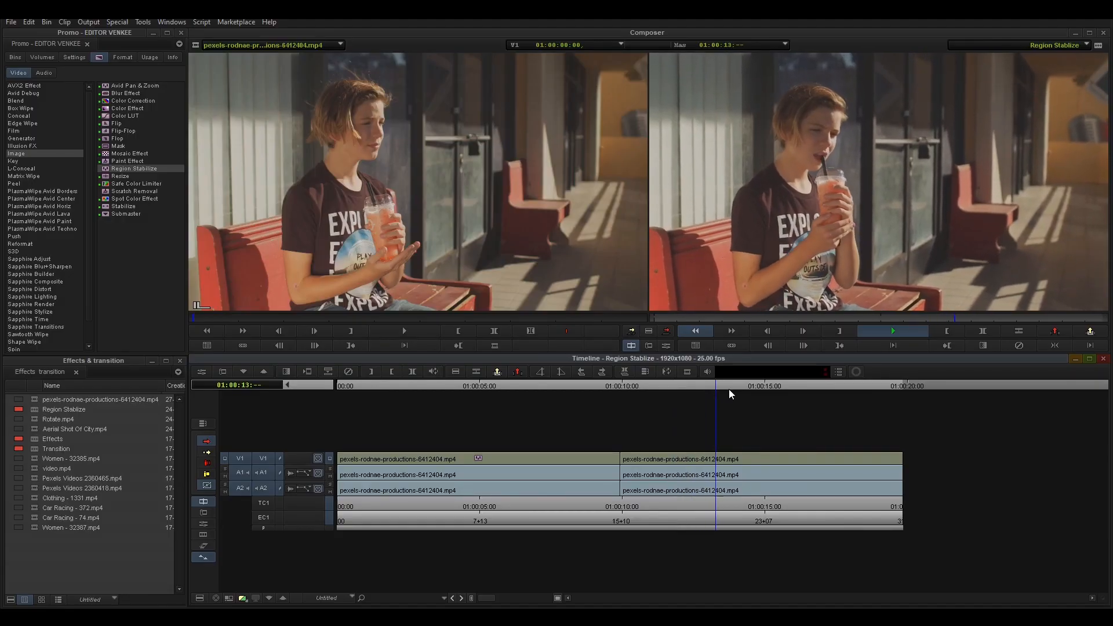
left_click_drag(757, 385, 430, 417)
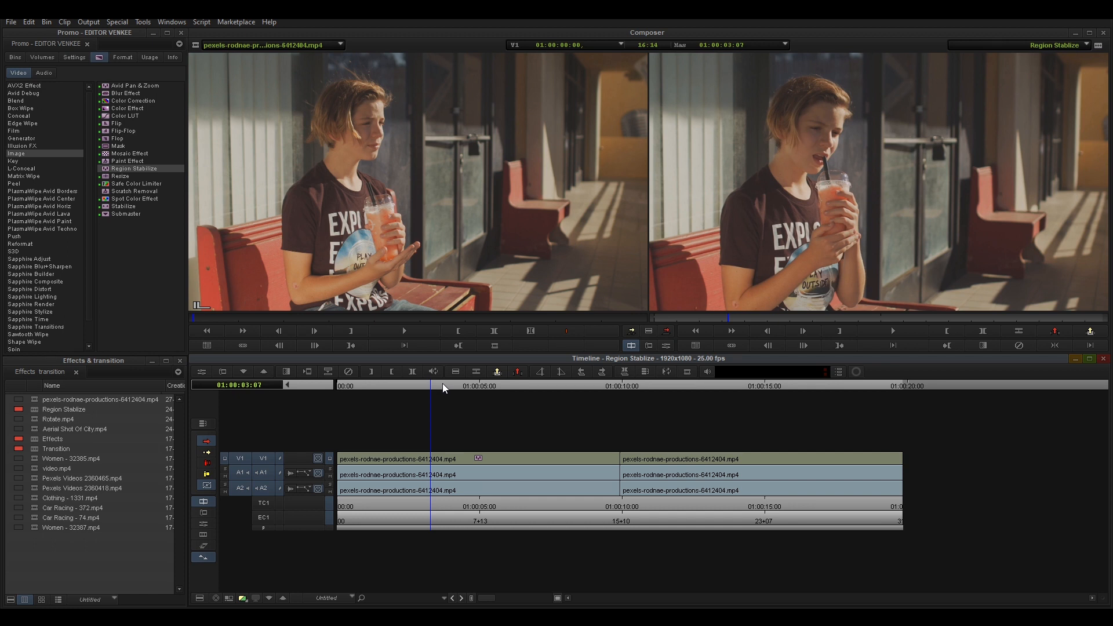
left_click_drag(440, 385, 727, 394)
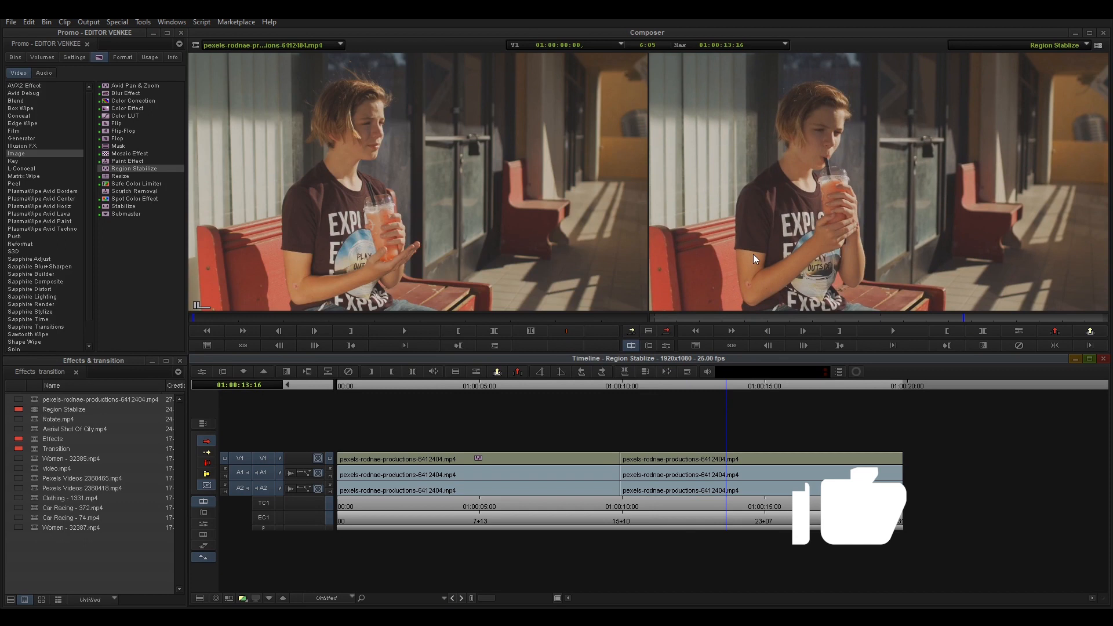
key("space")
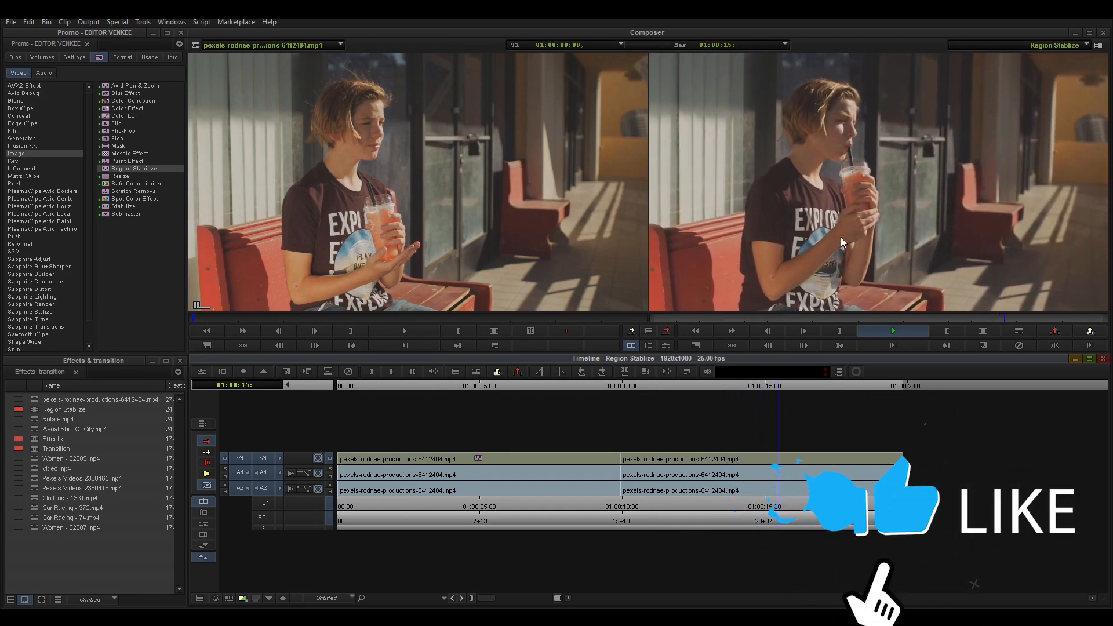
key("space")
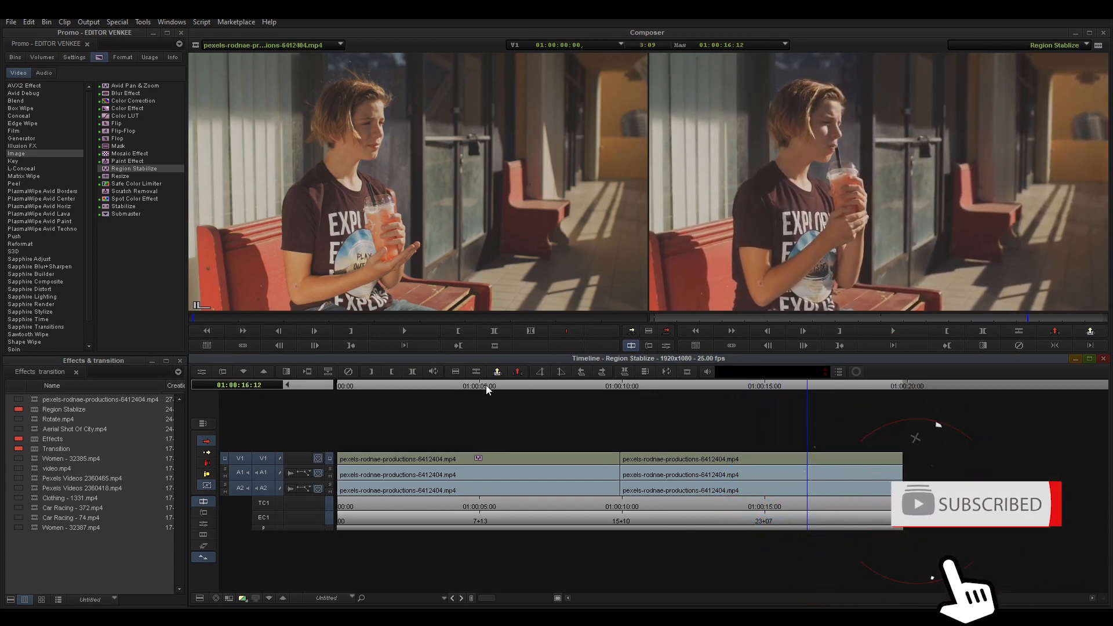
left_click(440, 401)
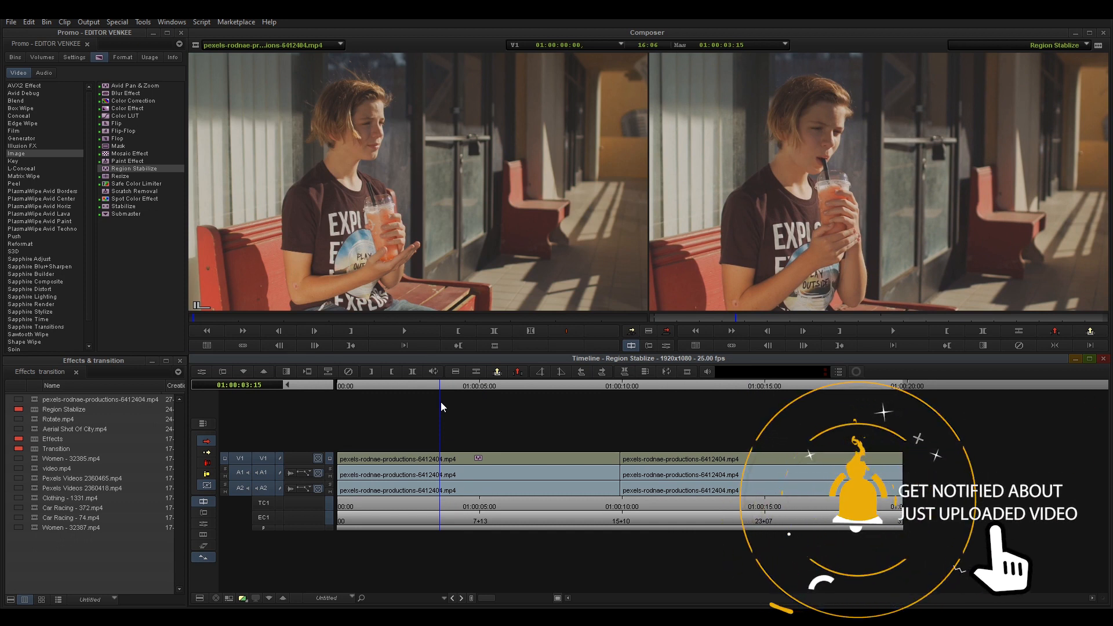